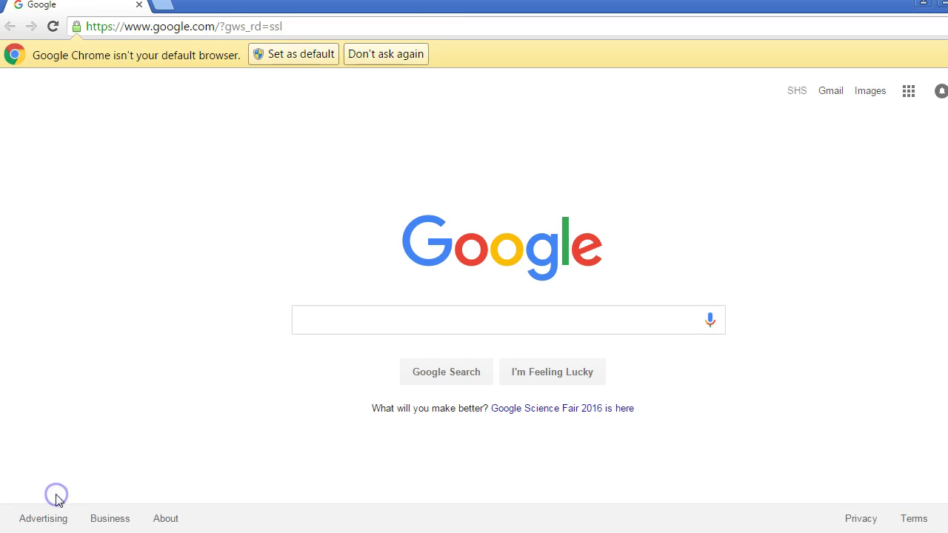
Run a Google web search for 'online learning'.
click(42, 485)
click(353, 315)
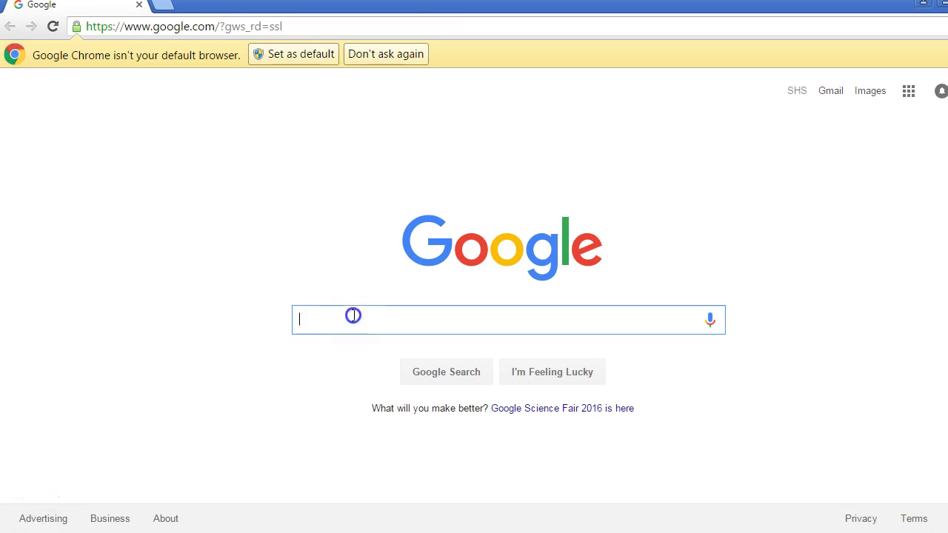
text(online )
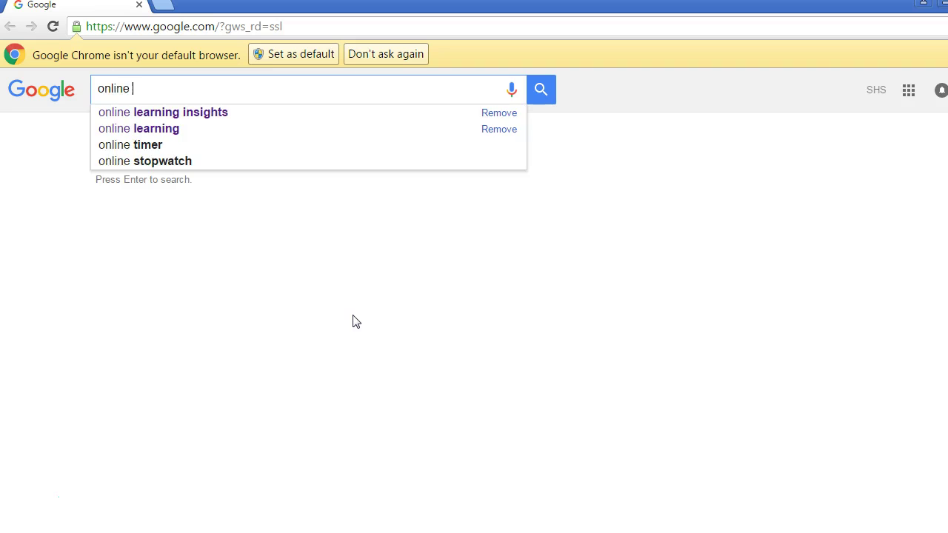
text(learning)
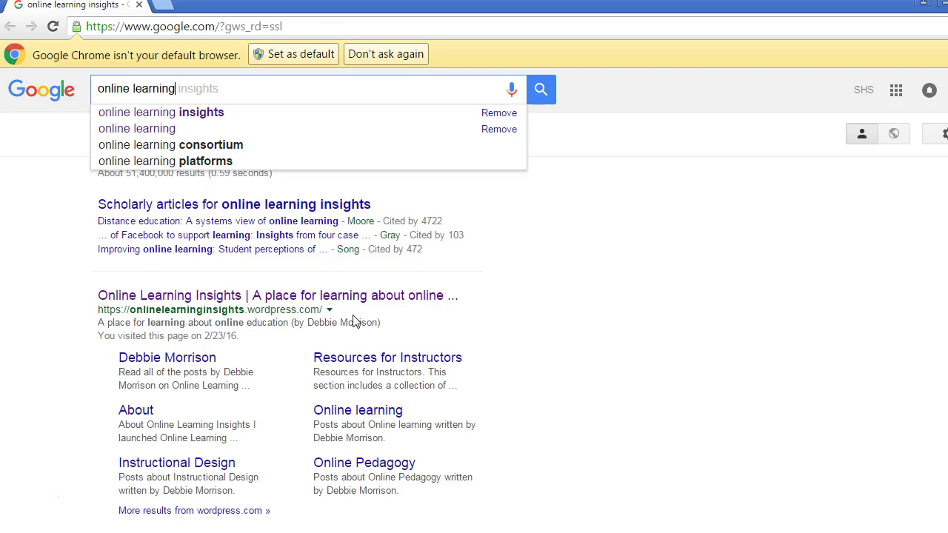
key(Return)
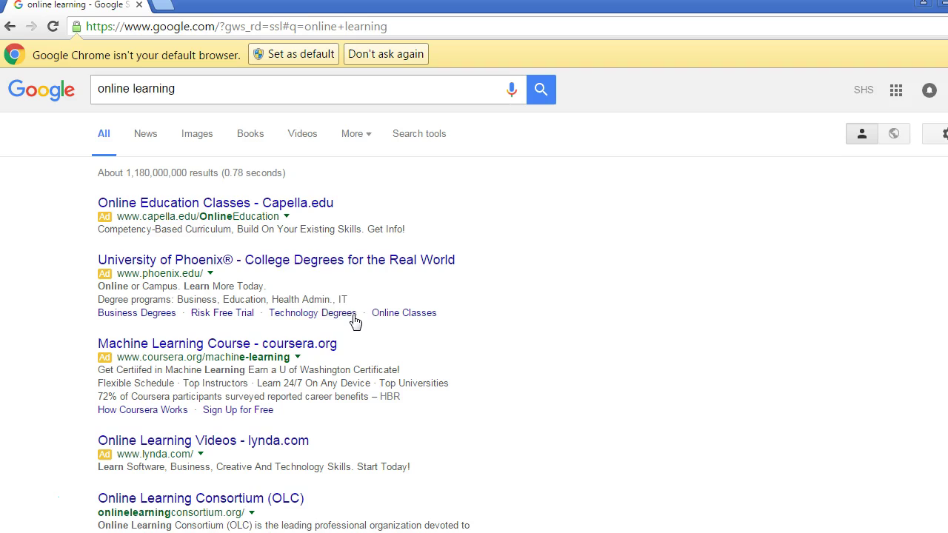
Switch the 'online learning' results to Images and browse down through the thumbnails.
click(199, 137)
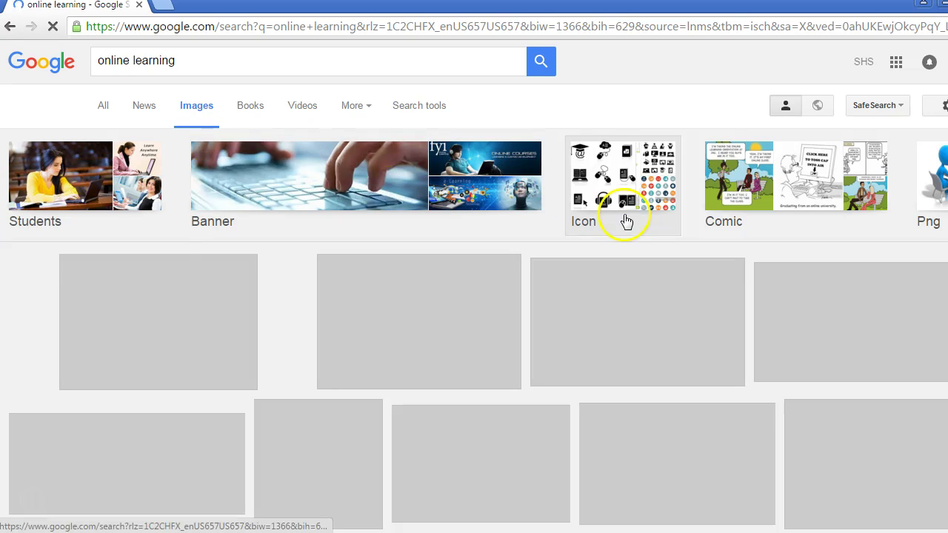
scroll(475, 286, down, 3)
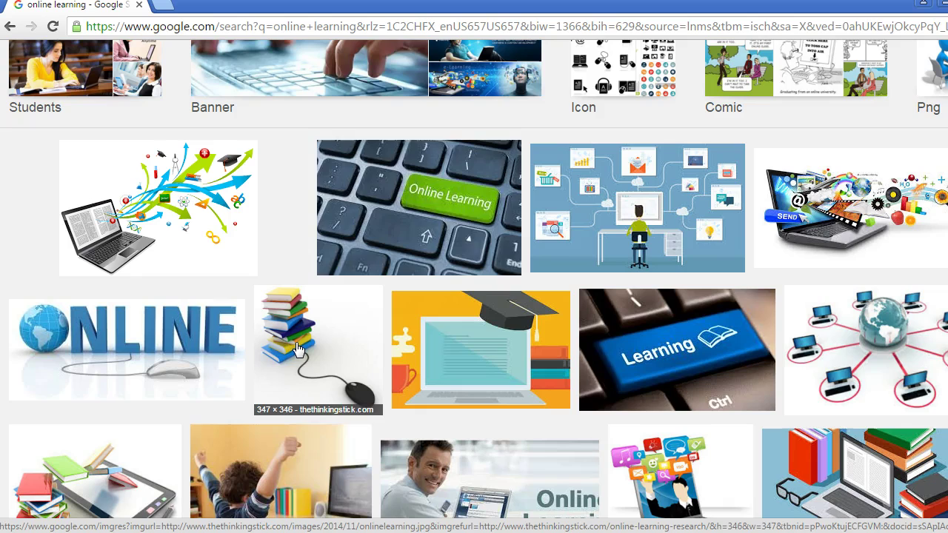
Save the stacked-books-and-mouse image to the Pictures library as 'books online.jpg'.
right_click(297, 349)
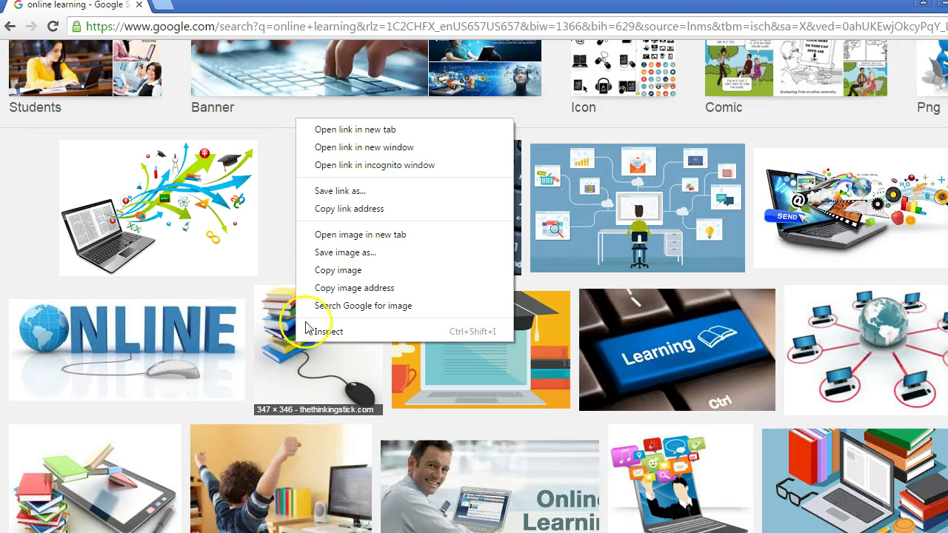
right_click(320, 381)
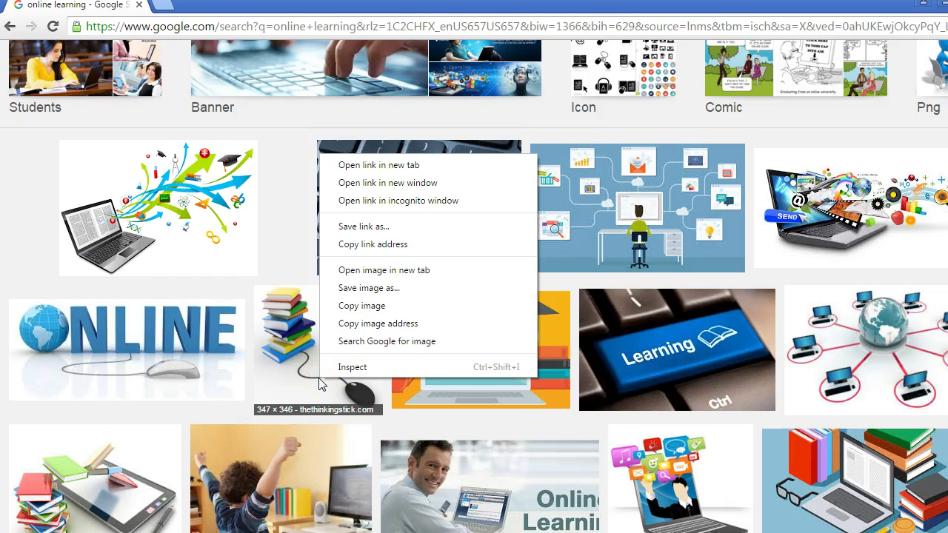
click(353, 289)
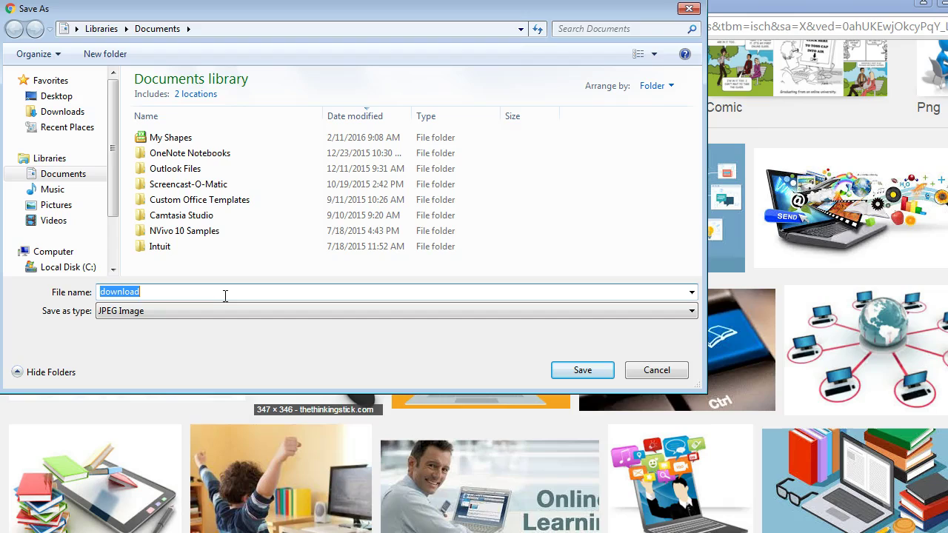
text(books online)
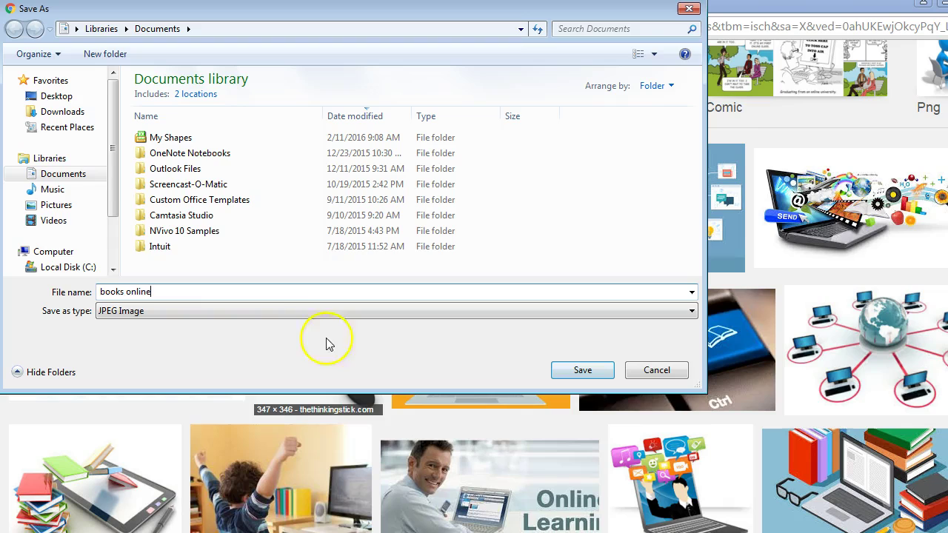
click(58, 206)
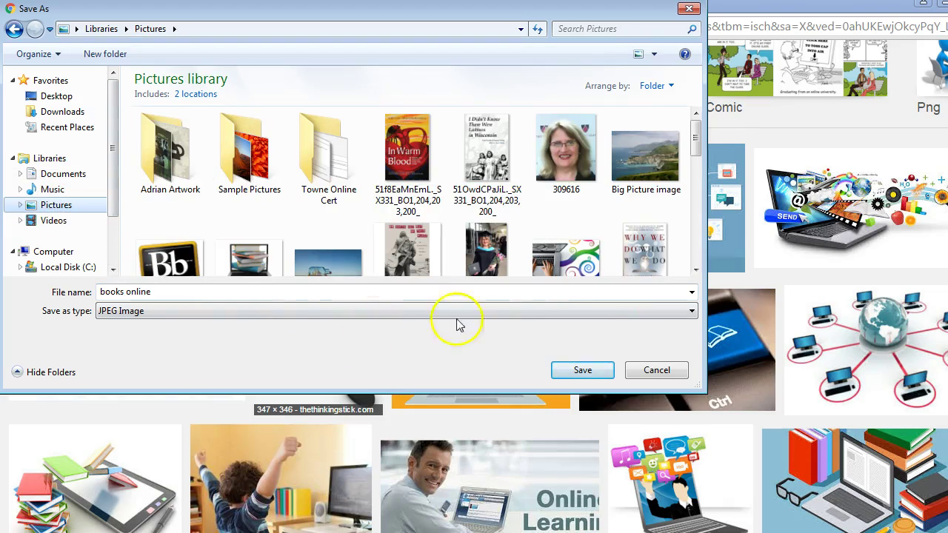
click(585, 370)
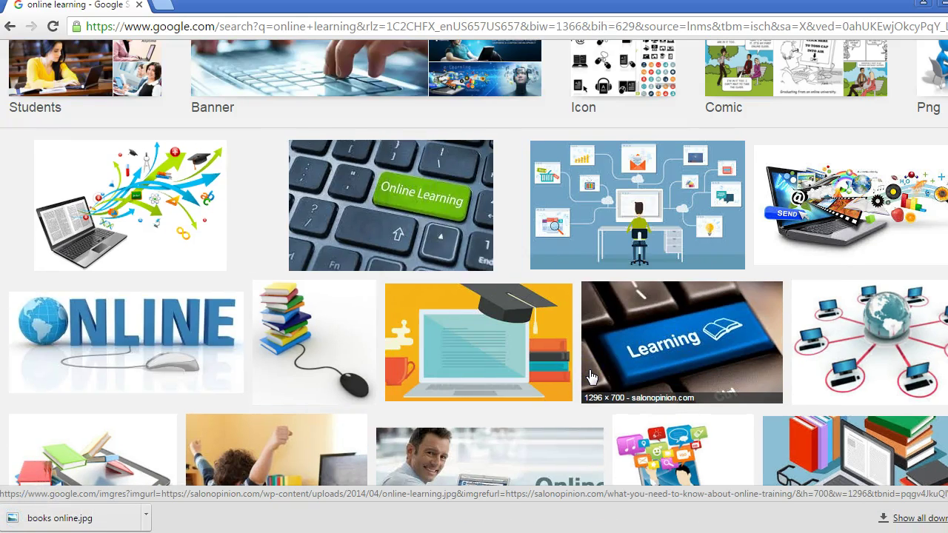
Open the books online.jpg download, then return to the course's Blog 1: Ice-breaker Introductions page.
click(210, 473)
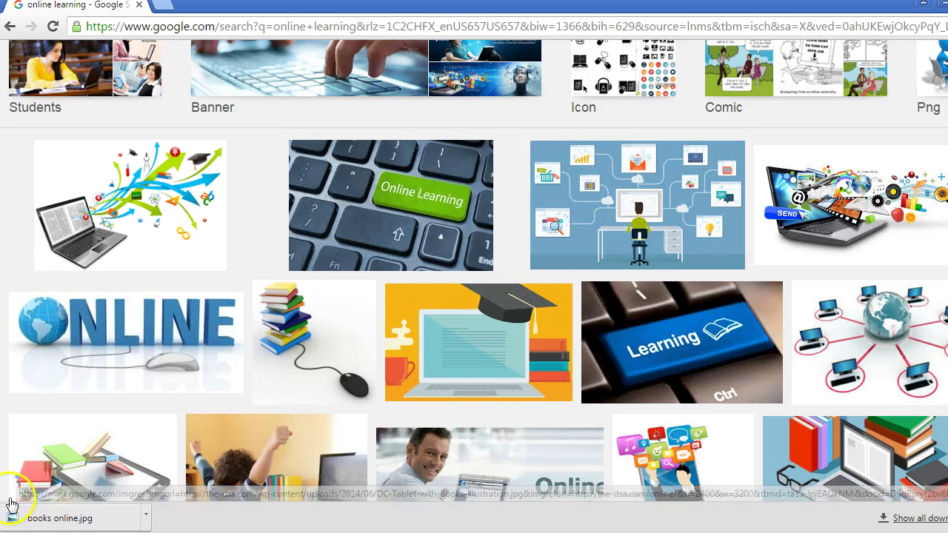
click(32, 508)
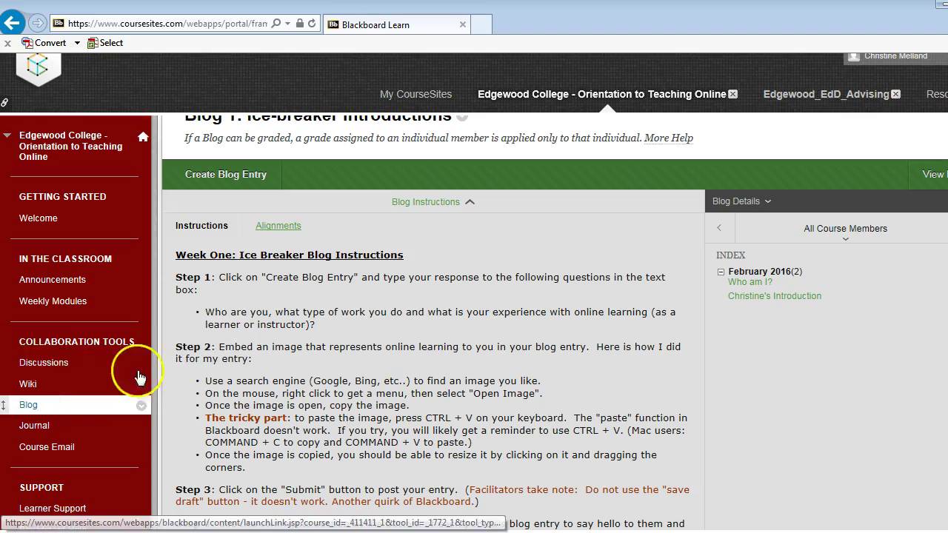
Start a new blog entry titled 'Test of Image' and place the cursor in its message body.
click(234, 181)
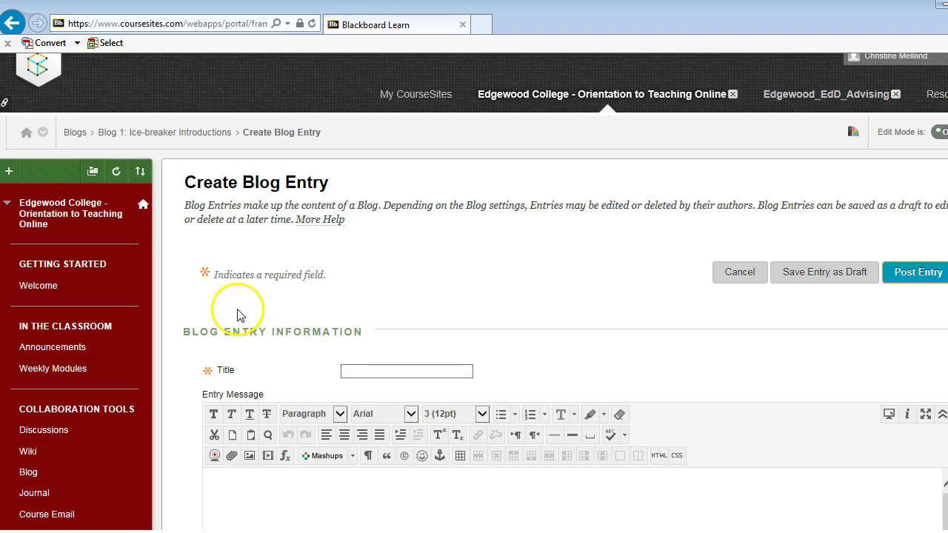
click(379, 374)
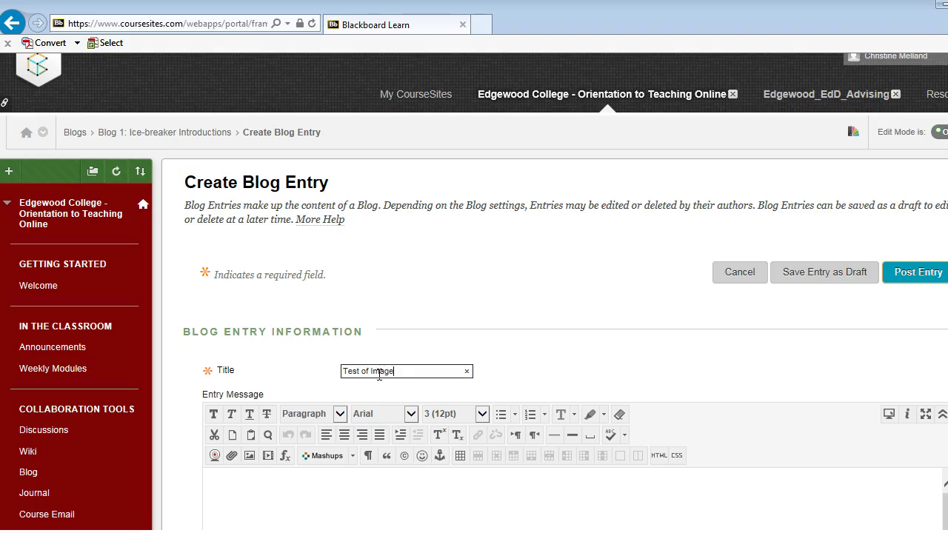
click(268, 503)
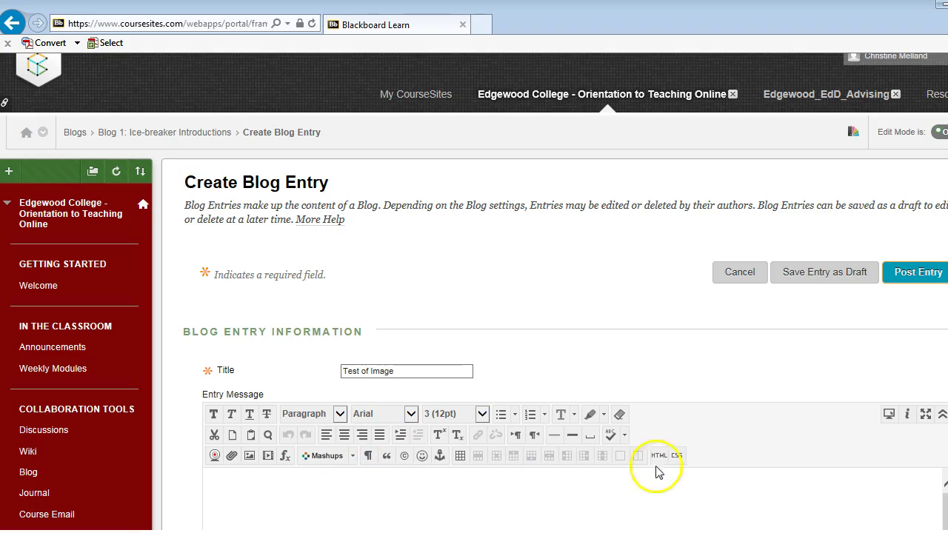
scroll(474, 327, down, 2)
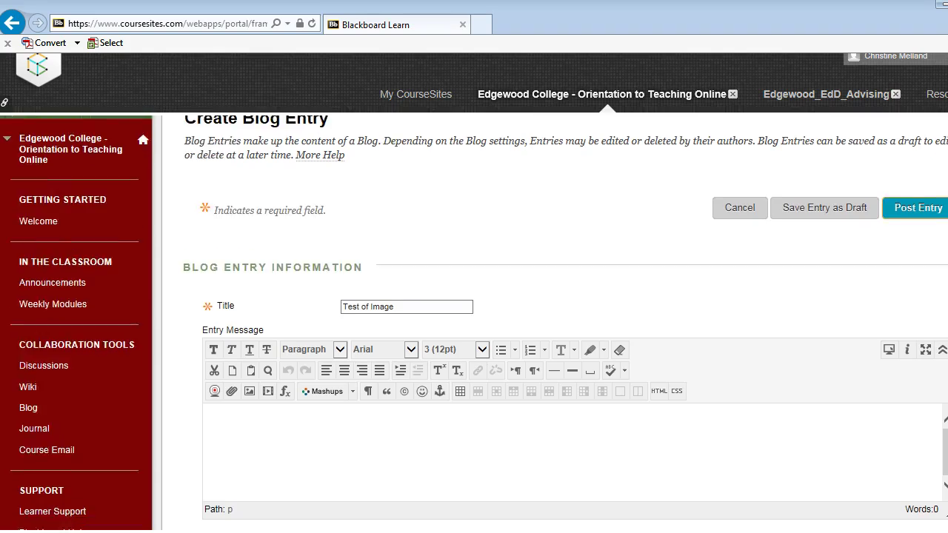
click(231, 399)
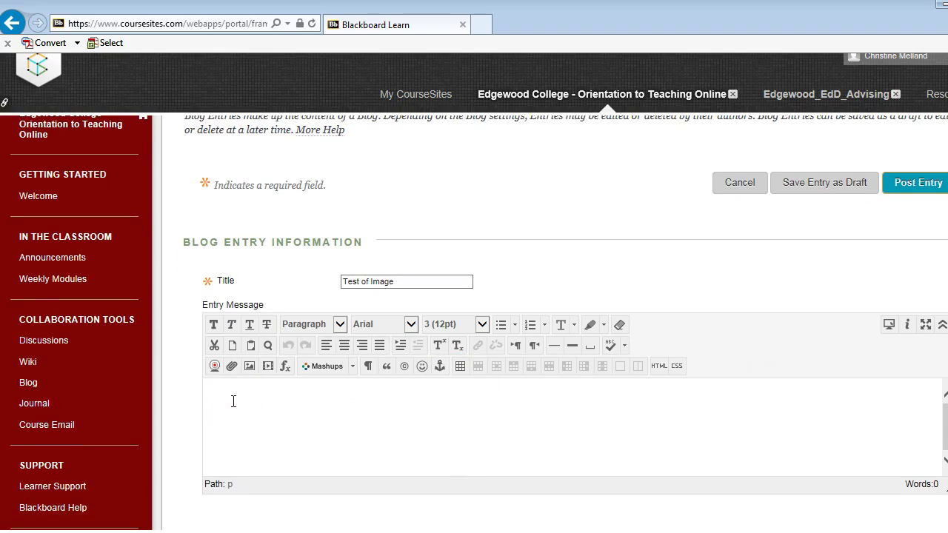
Insert an image by browsing the computer's Pictures library and selecting 'books online'.
click(249, 367)
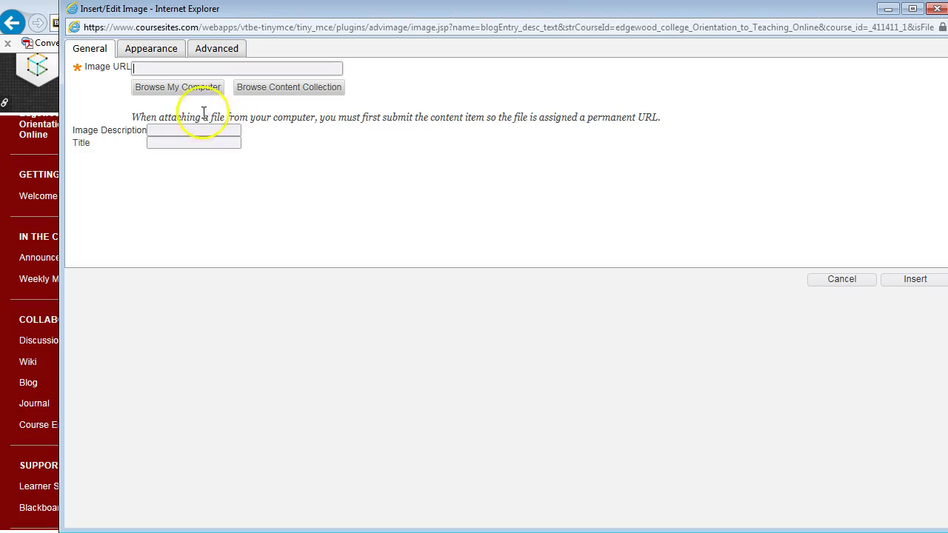
click(187, 92)
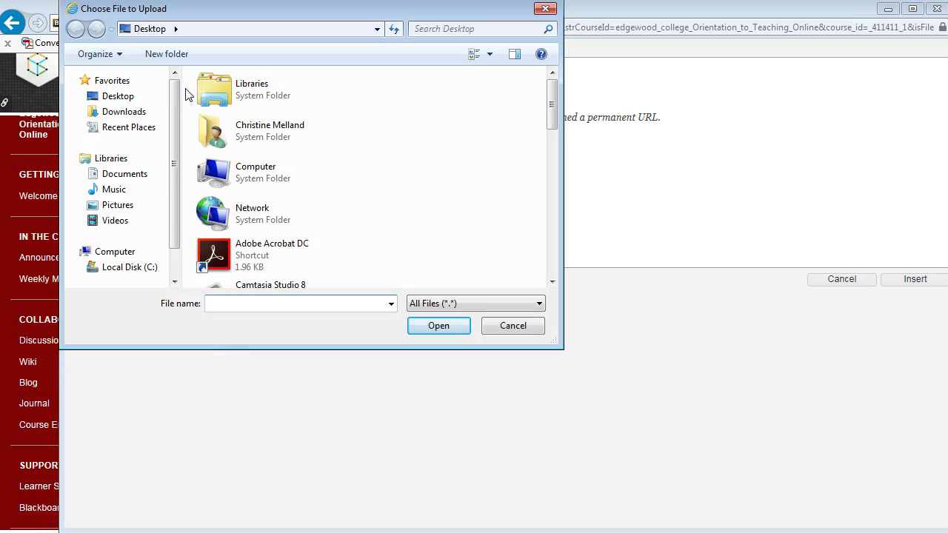
click(120, 209)
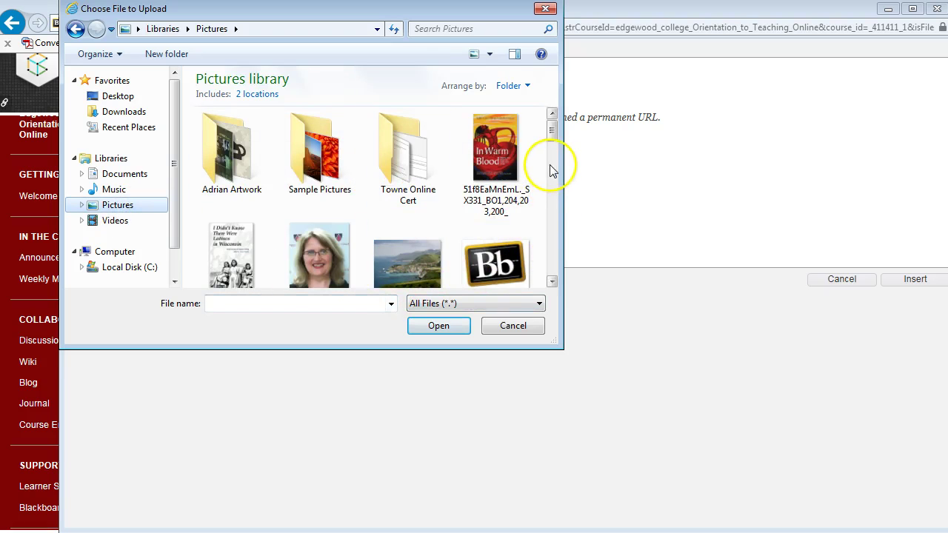
drag(551, 133, 546, 152)
click(240, 223)
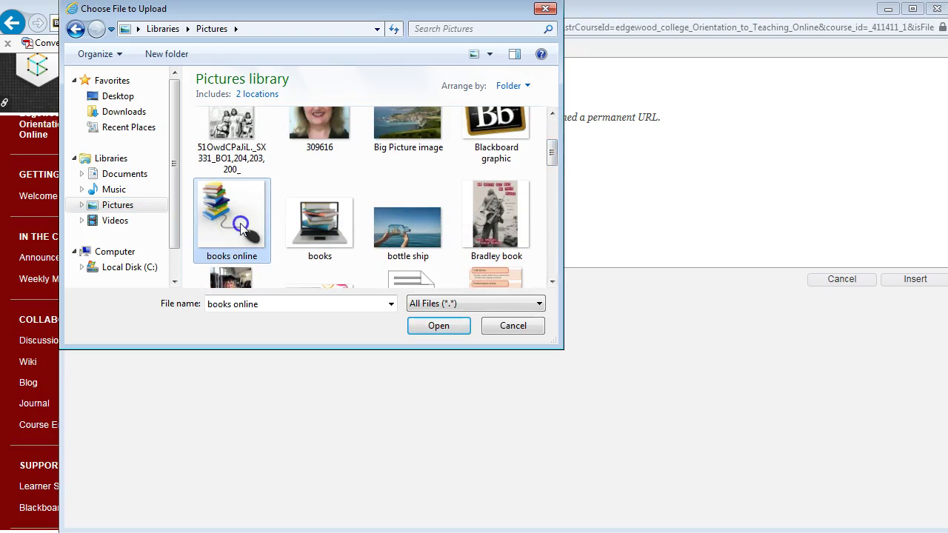
Upload 'books online', give it the description 'books', and insert it into the message.
click(431, 325)
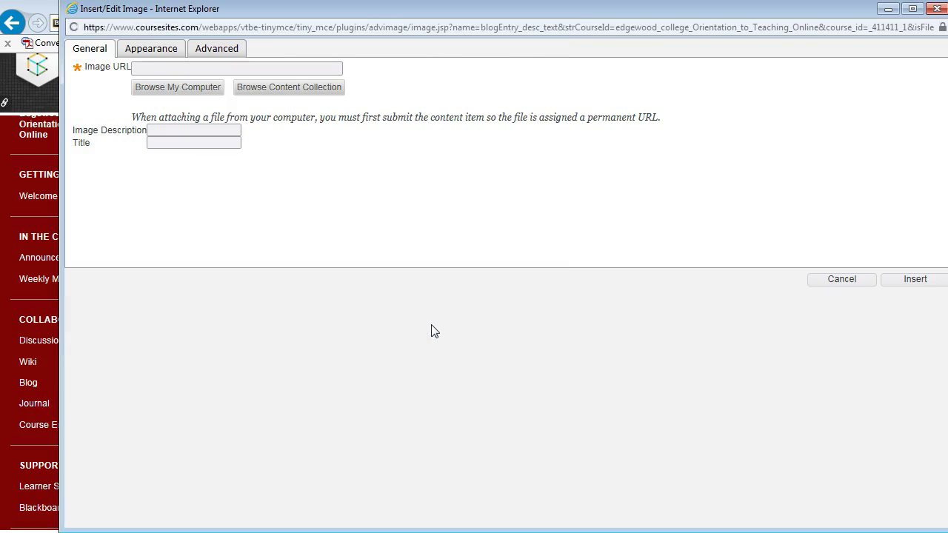
click(222, 130)
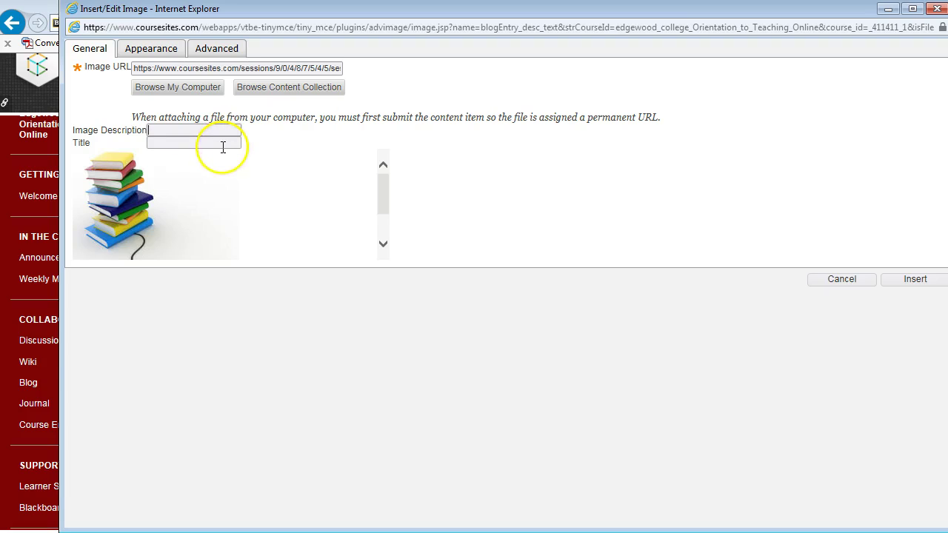
text(books online)
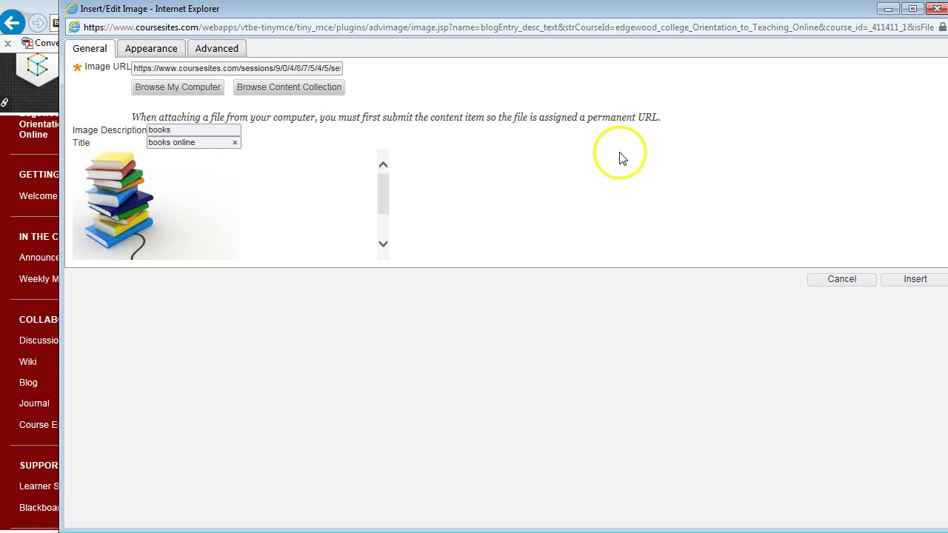
click(918, 280)
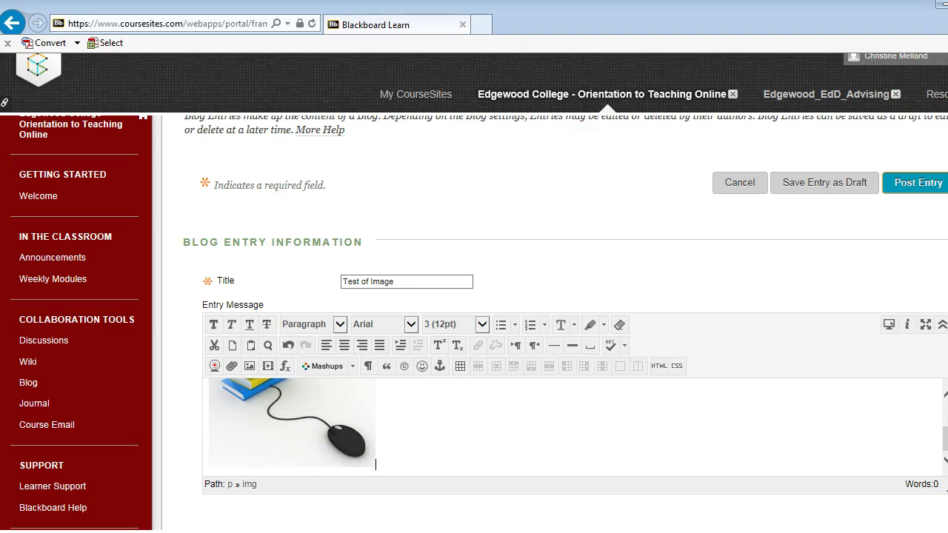
Post the Test of Image entry with its embedded picture to the course blog.
drag(946, 439, 945, 415)
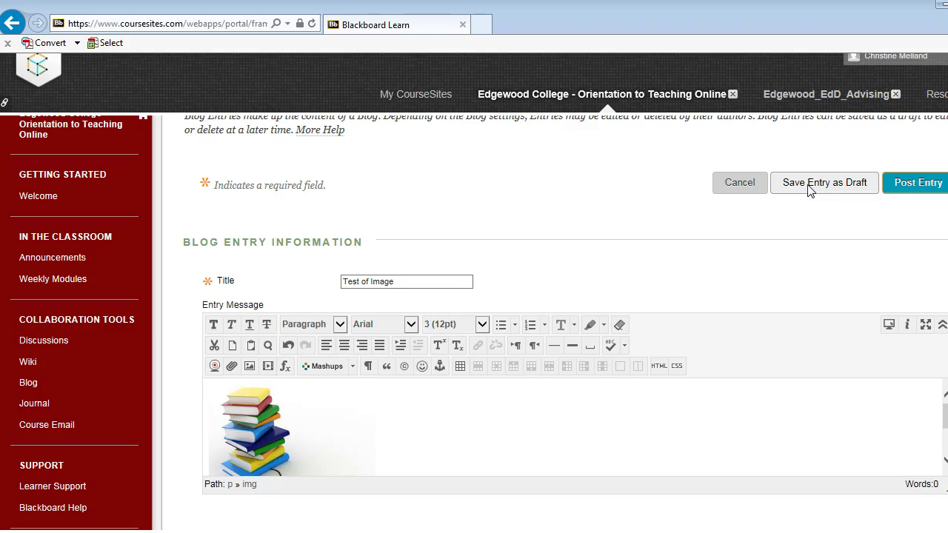
click(911, 185)
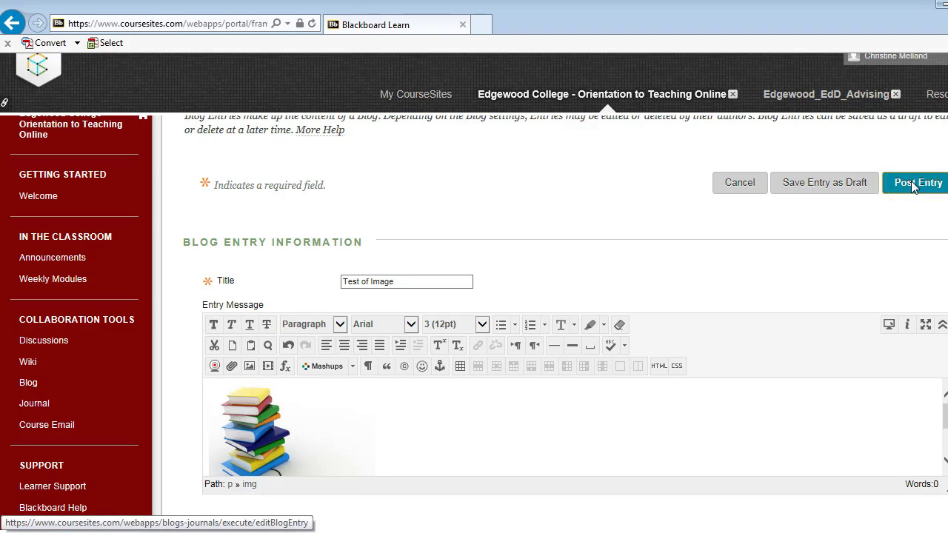
click(914, 187)
click(917, 191)
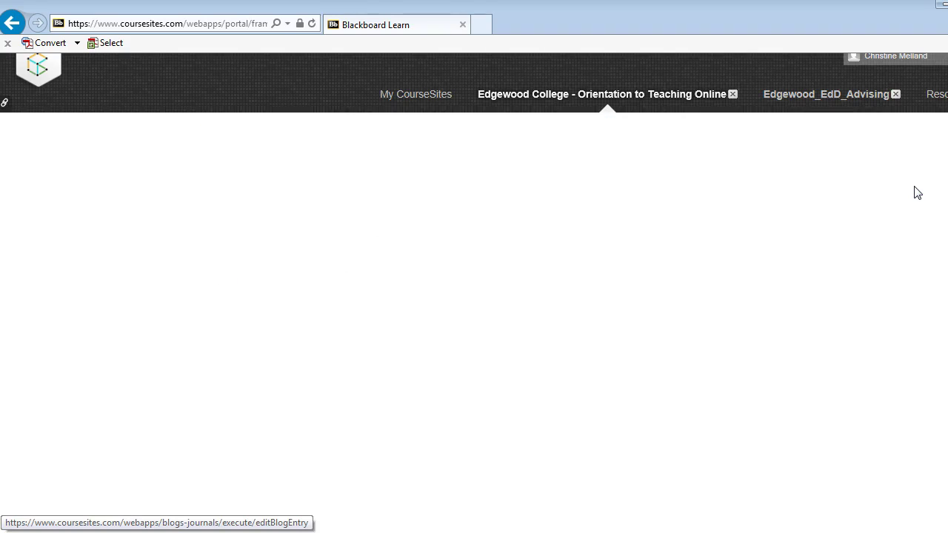
Open the Test of Image entry listed under February 2016 in the blog index.
click(898, 203)
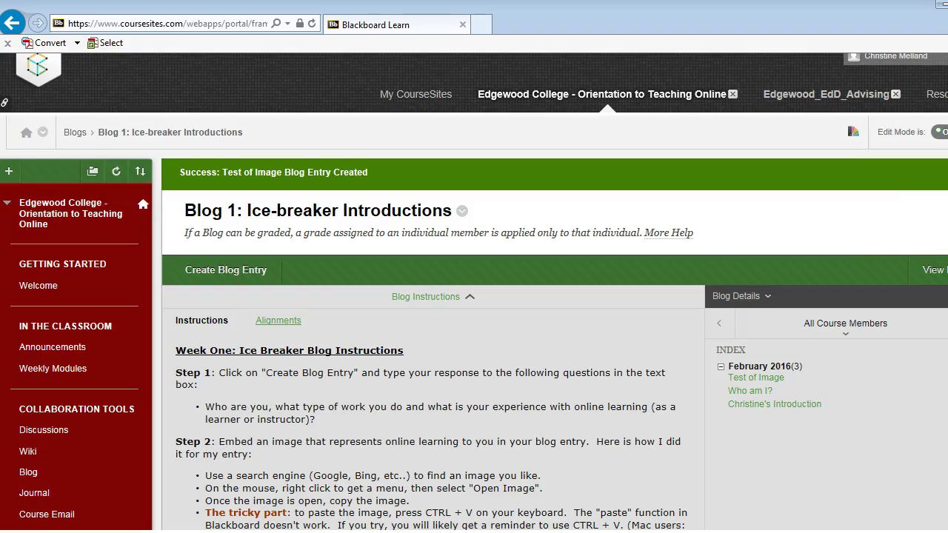
scroll(894, 197, down, 3)
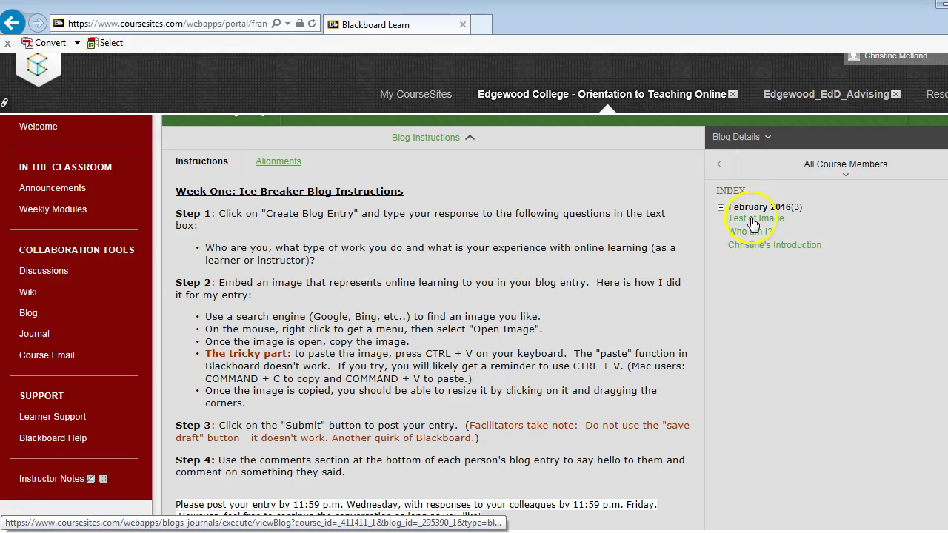
click(751, 218)
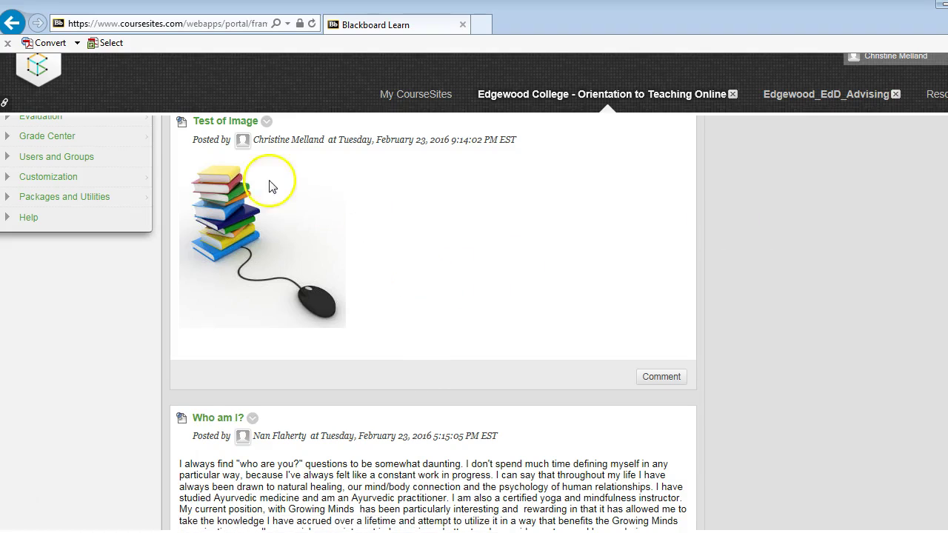